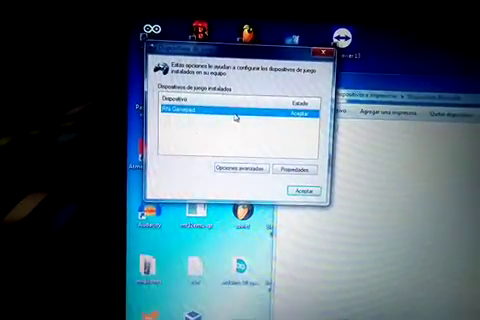
Open the PS Gamepad's Properties to test the controller.
double_click(235, 116)
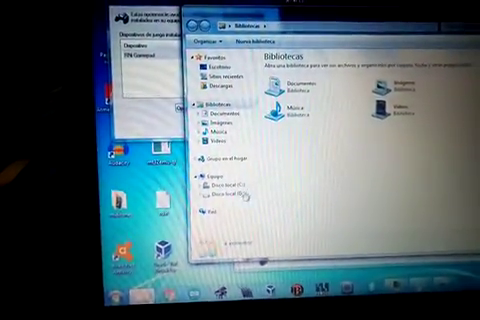
Browse Disco local (D:), then the Descargas folder, in Explorer.
left_click(240, 206)
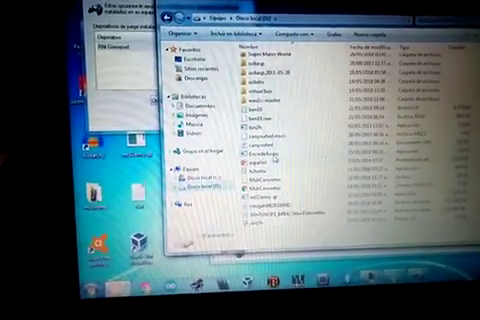
left_click(201, 76)
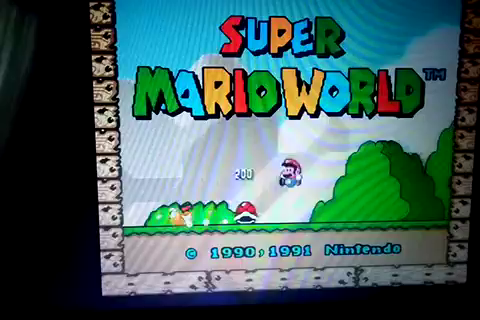
Start a Super Mario World game from file select and walk Mario right through level one.
key("Return")
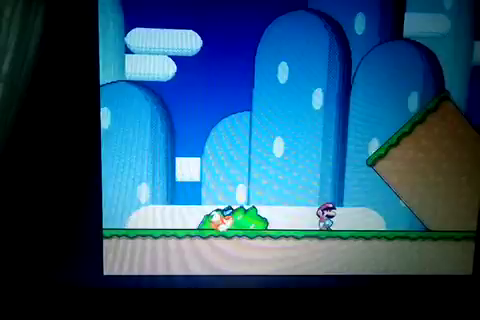
key("Right")
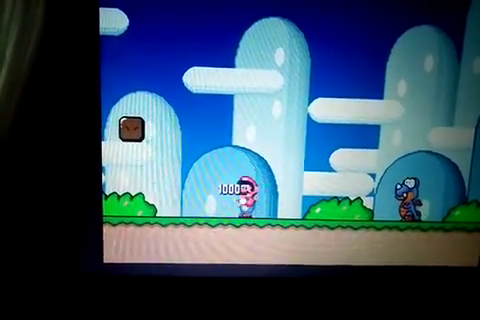
key("Right")
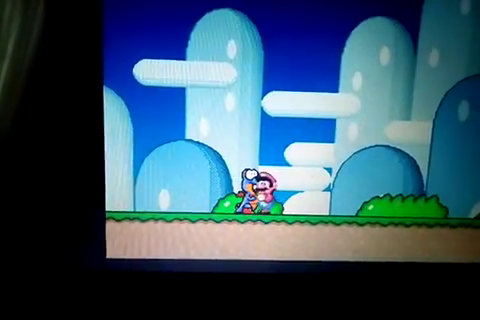